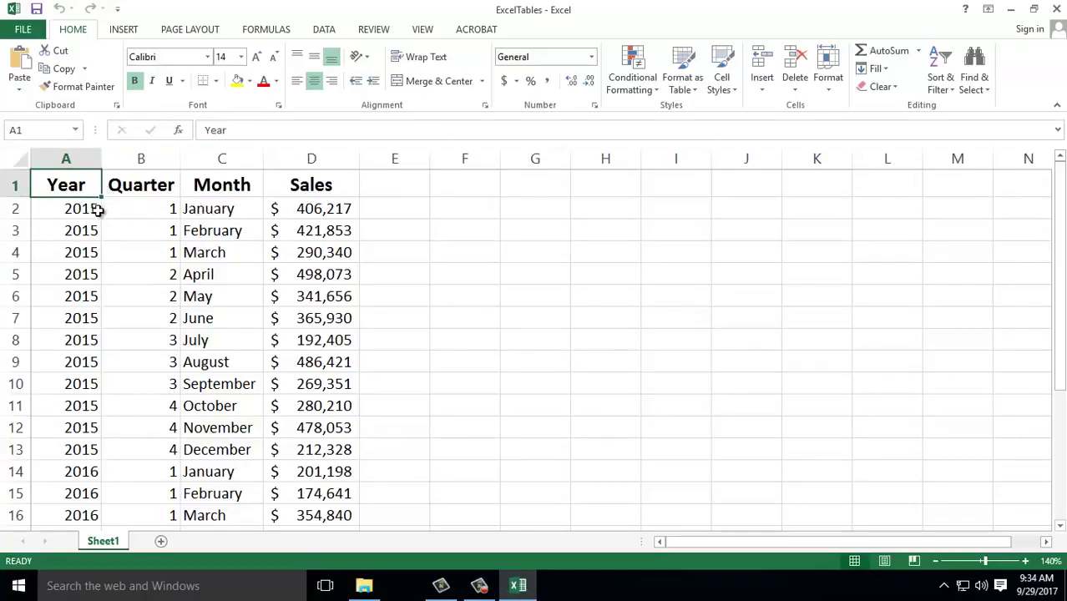
scroll(150, 389, "down", 9)
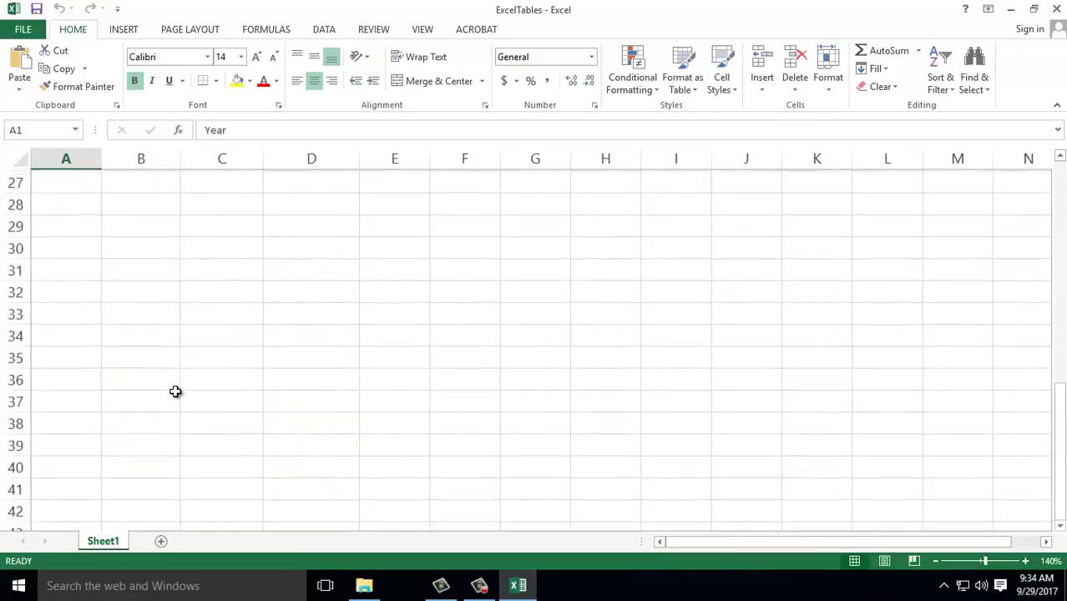
scroll(176, 392, "up", 9)
scroll(175, 391, "down", 4)
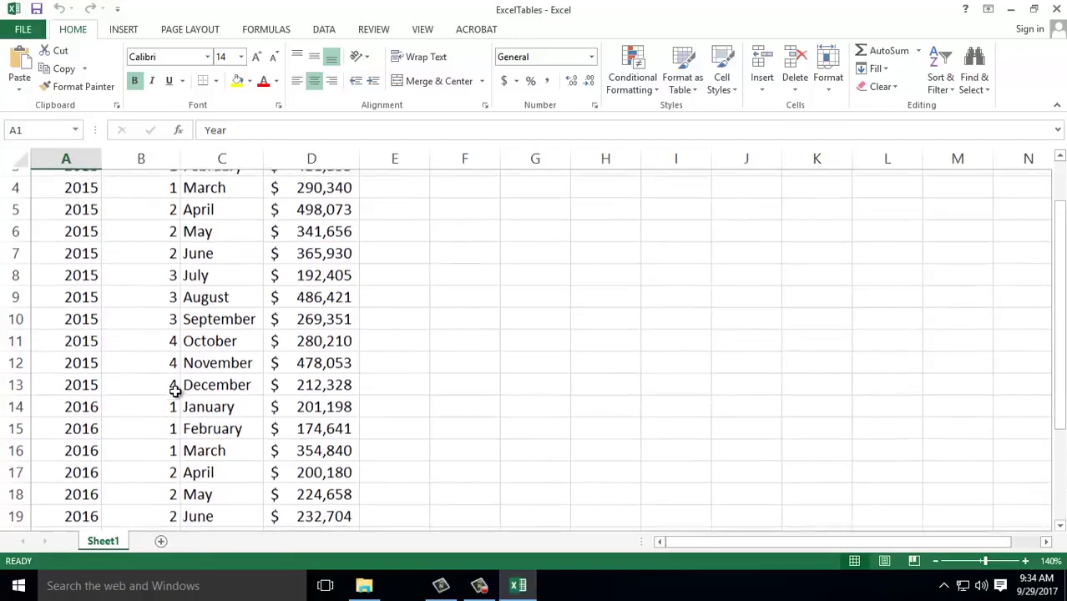
scroll(175, 391, "up", 4)
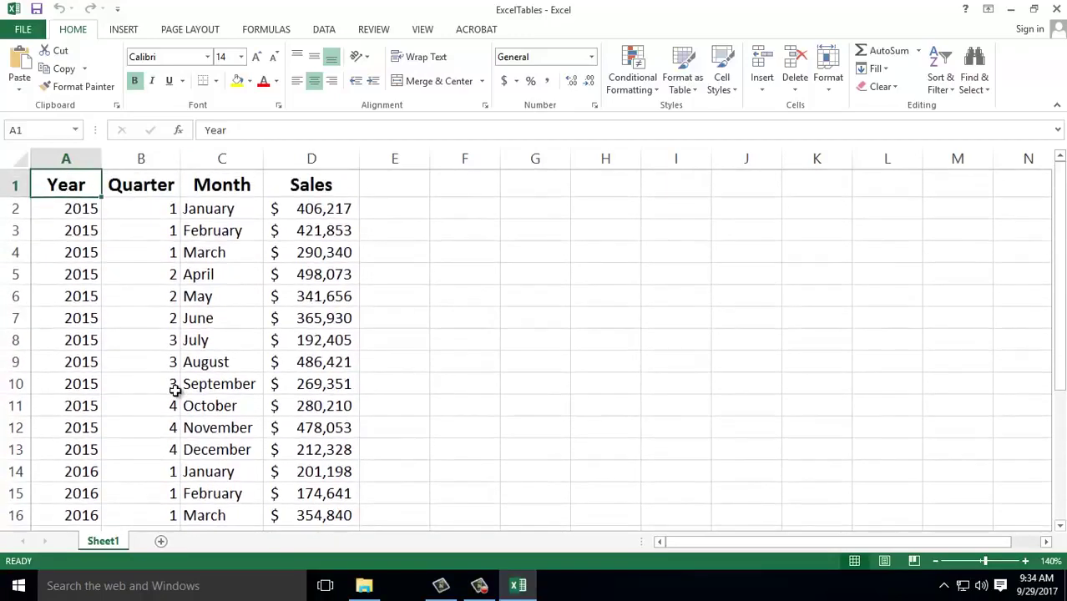
left_click(136, 275)
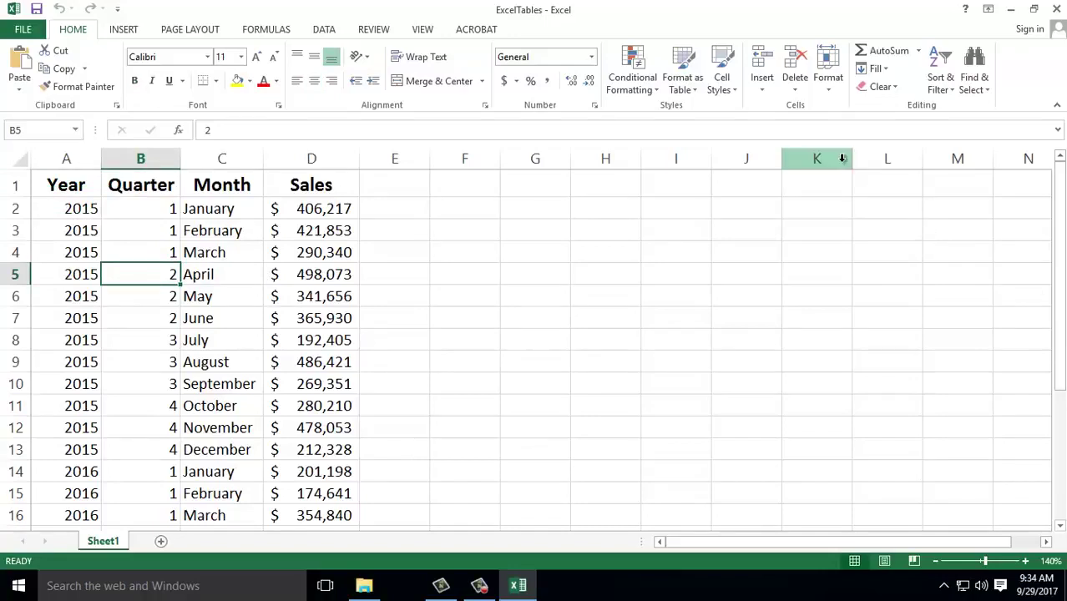
key("ctrl+t")
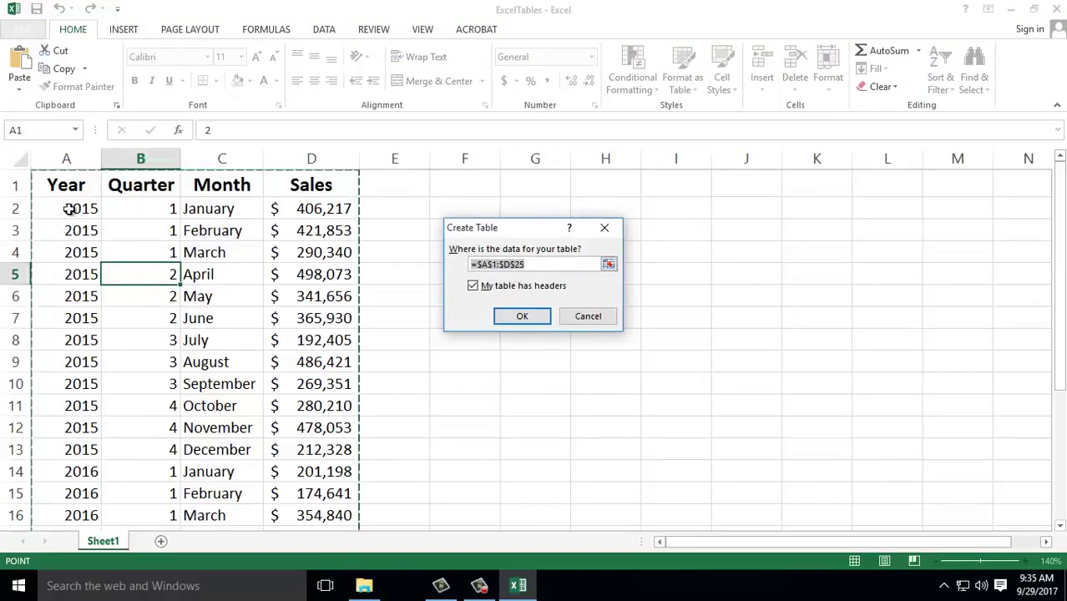
left_click(586, 315)
scroll(348, 321, "down", 4)
scroll(349, 316, "down", 1)
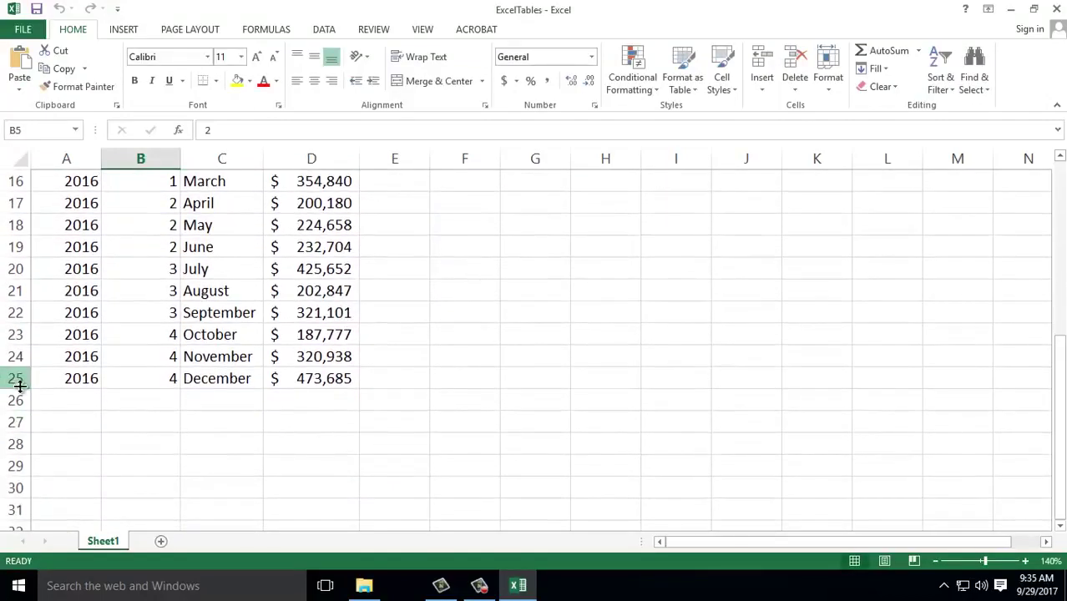
scroll(294, 348, "up", 5)
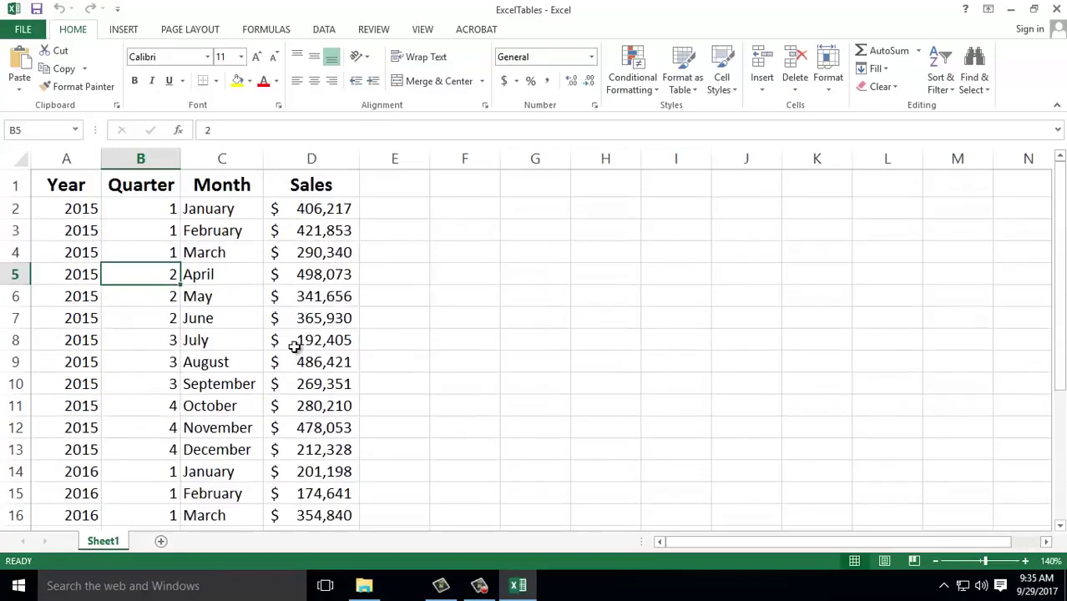
Step: Convert the sales data in A1:D25 into a table with headers
key("ctrl+t")
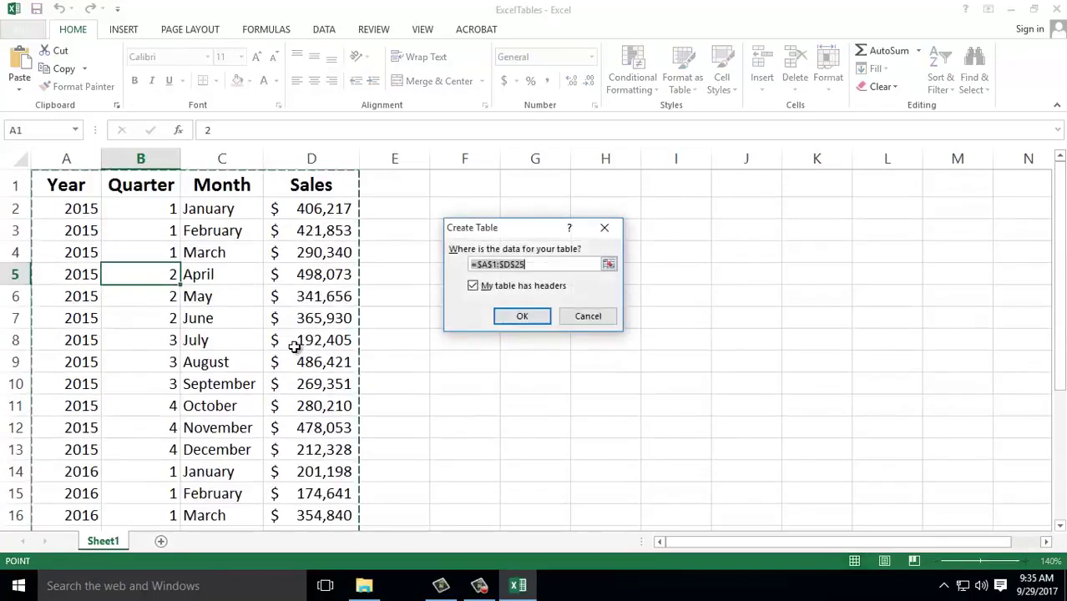
left_click(526, 264)
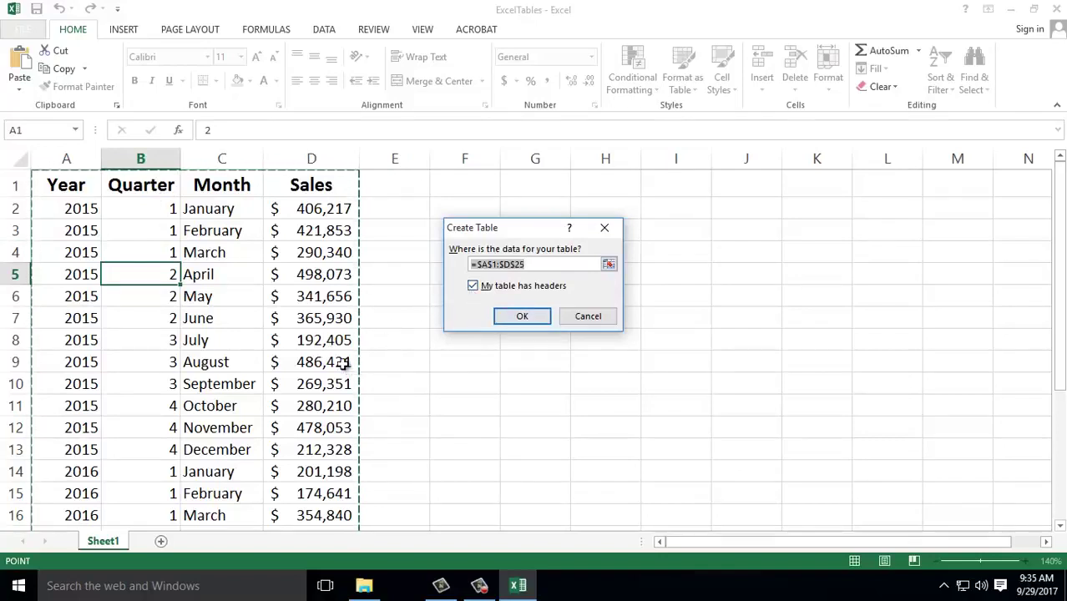
left_click(516, 320)
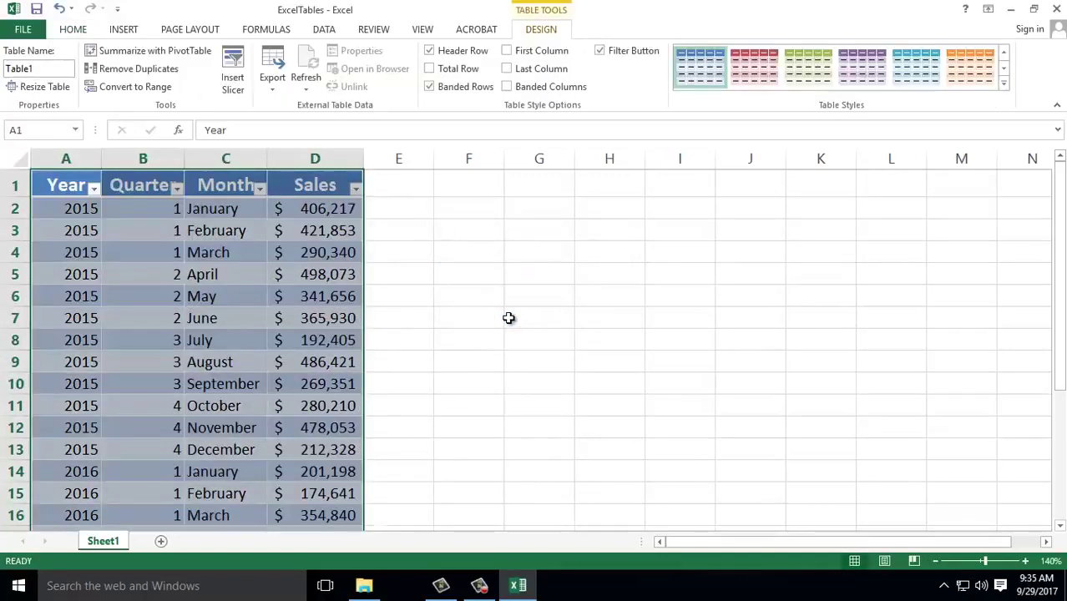
scroll(206, 276, "down", 1)
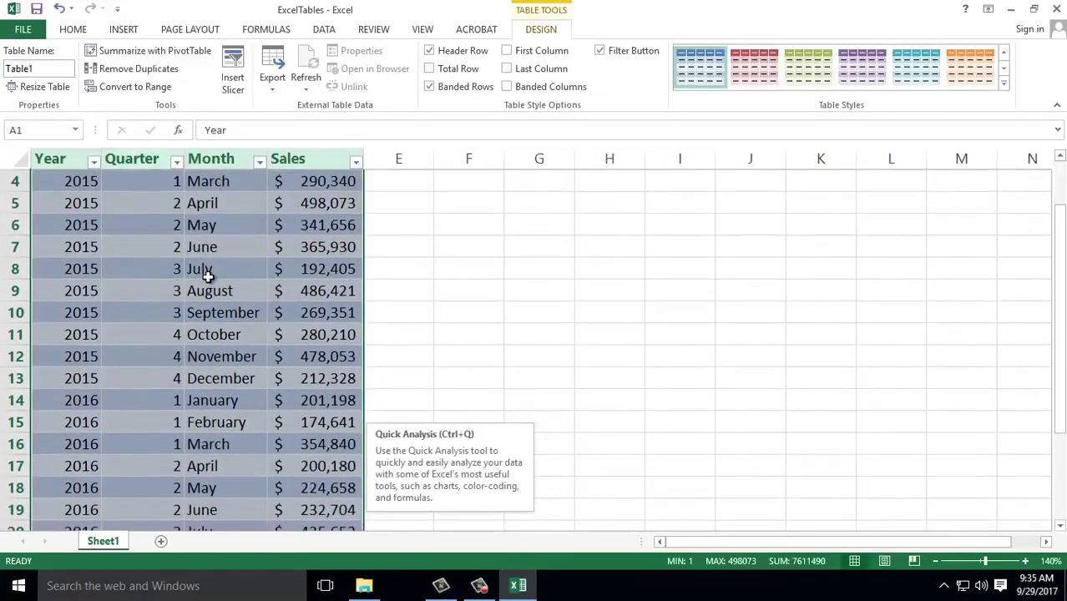
scroll(206, 275, "up", 1)
left_click(207, 275)
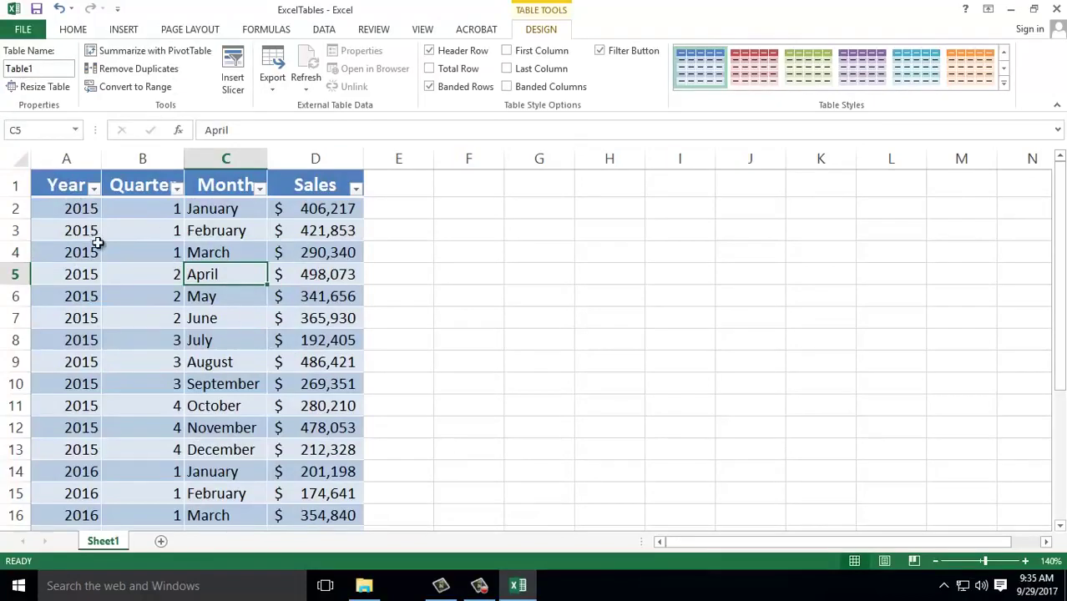
Step: Filter the table's Quarter column to show only quarter 2
scroll(307, 290, "down", 2)
scroll(308, 290, "down", 4)
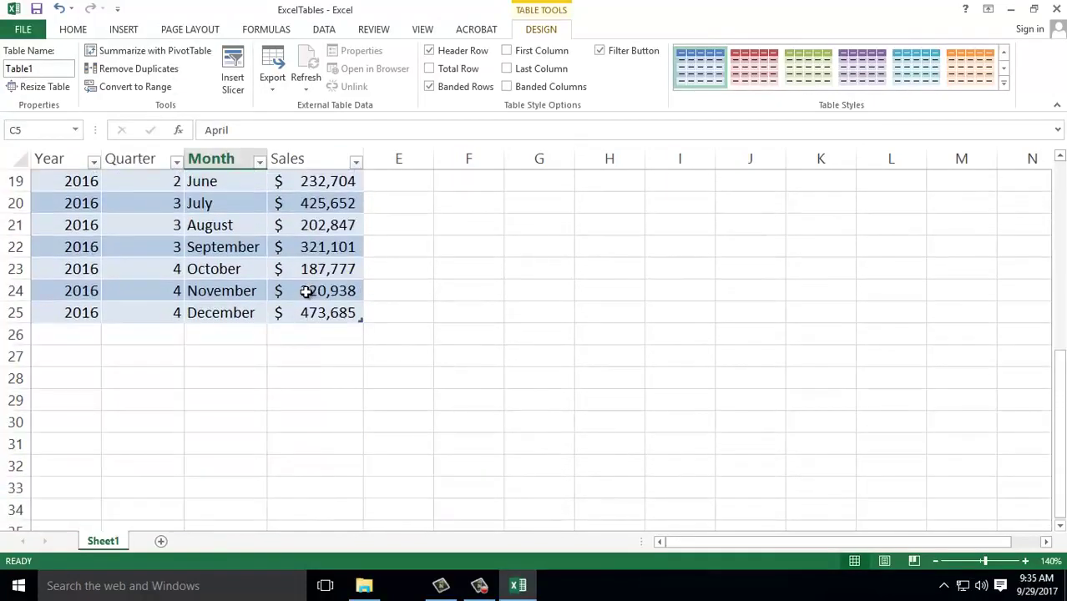
scroll(307, 290, "up", 6)
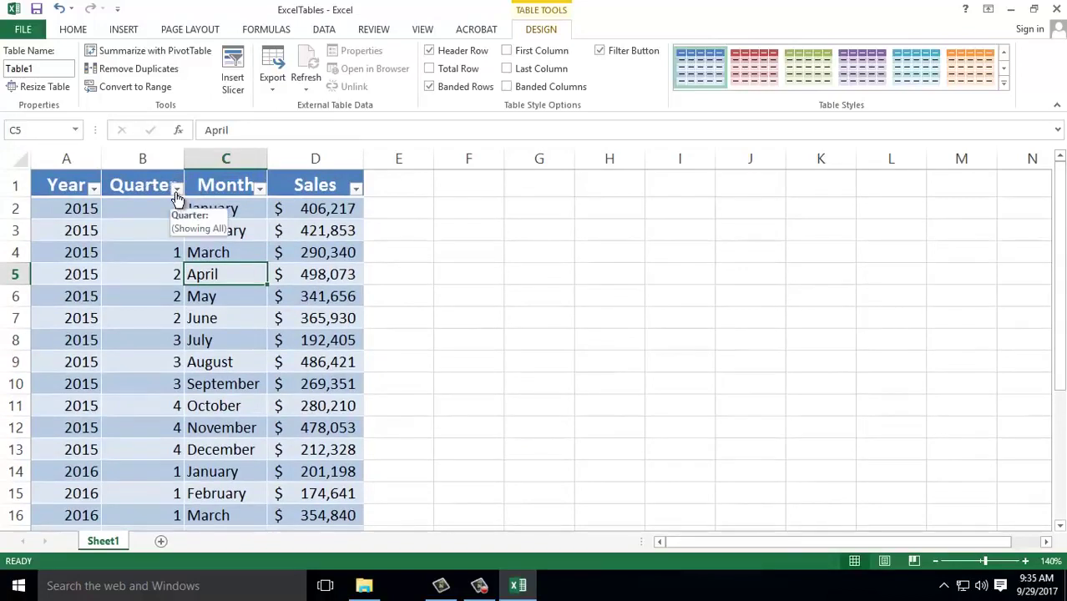
left_click(177, 187)
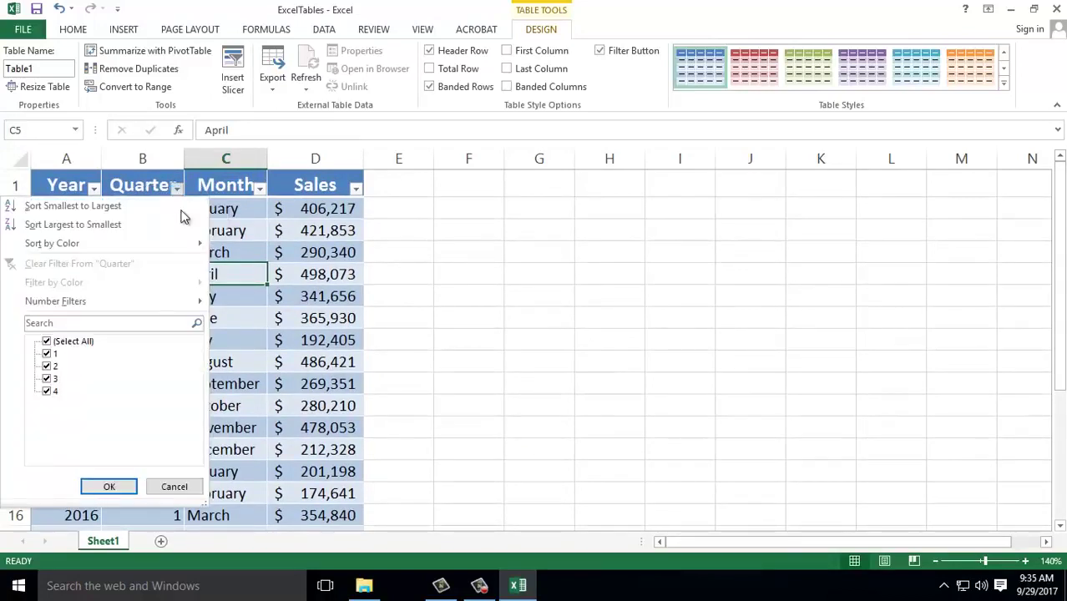
left_click(48, 342)
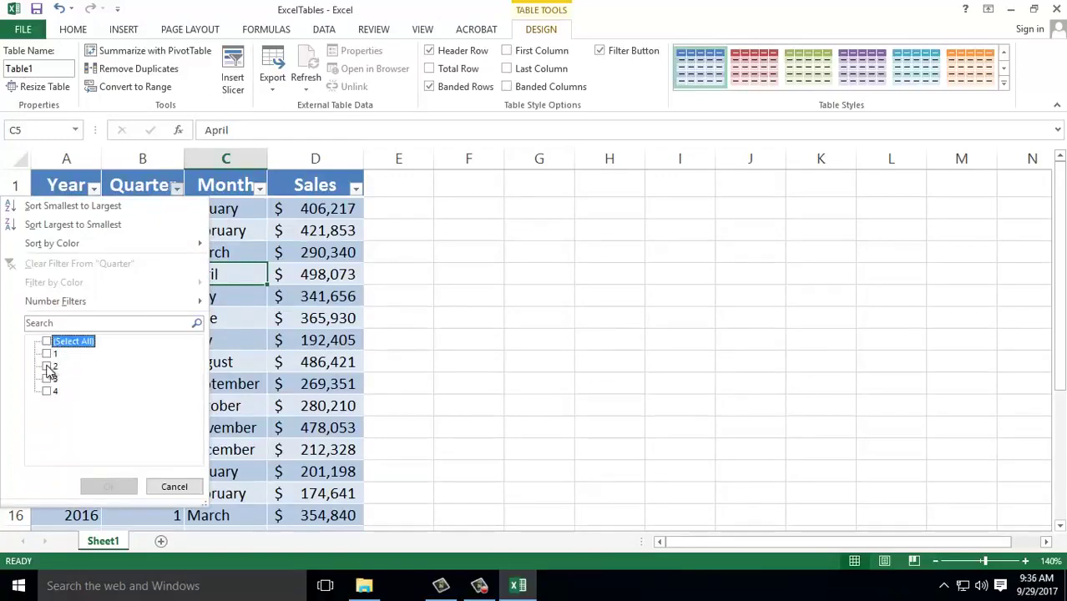
left_click(47, 367)
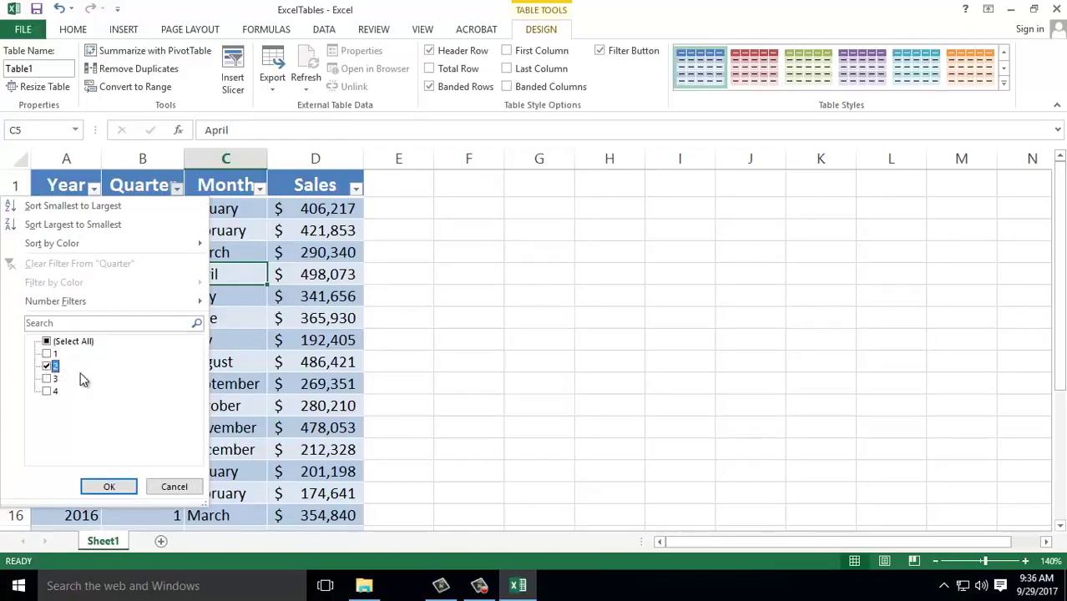
left_click(101, 486)
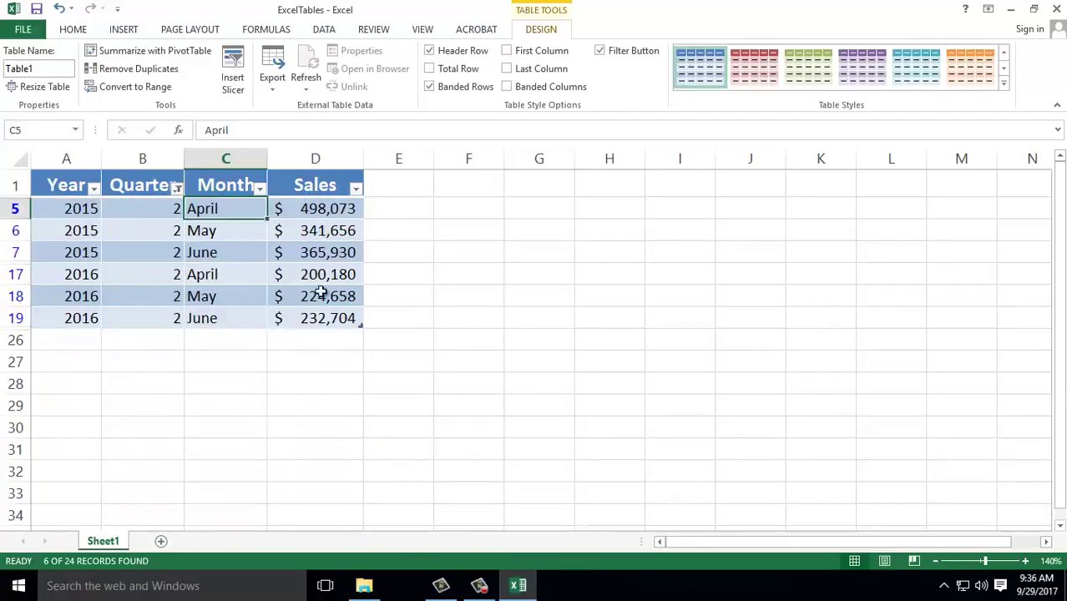
Step: Clear the filter from the Quarter column so all records are shown
left_click(177, 191)
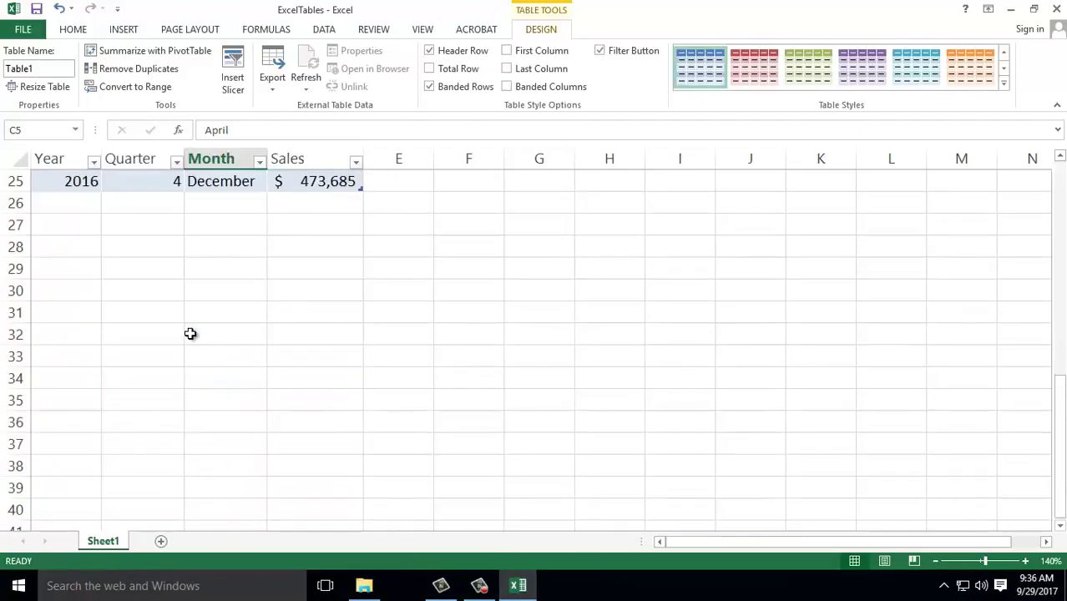
scroll(192, 334, "up", 8)
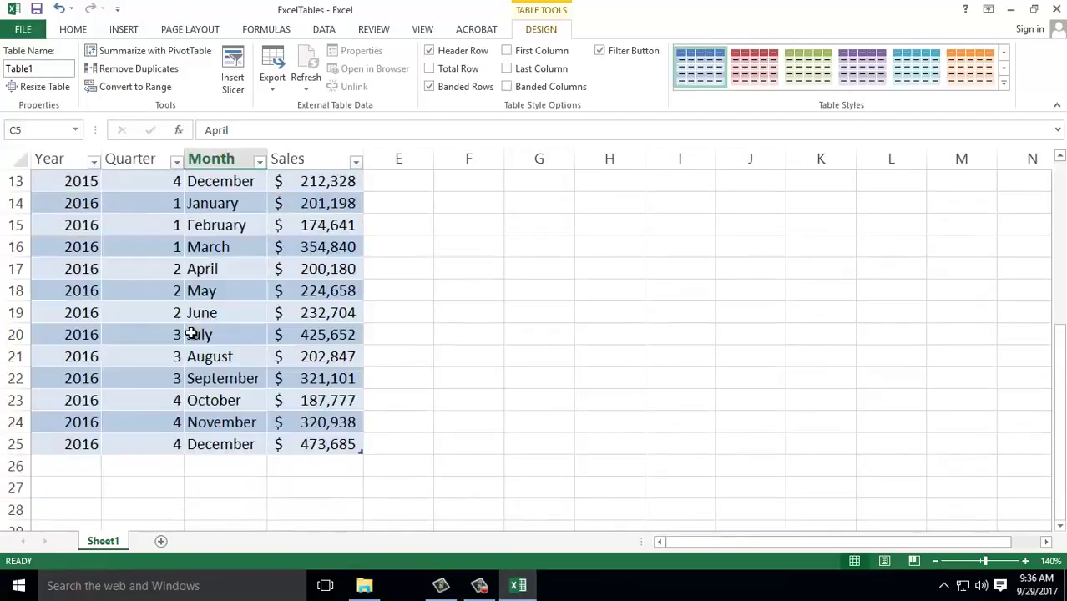
scroll(260, 342, "down", 6)
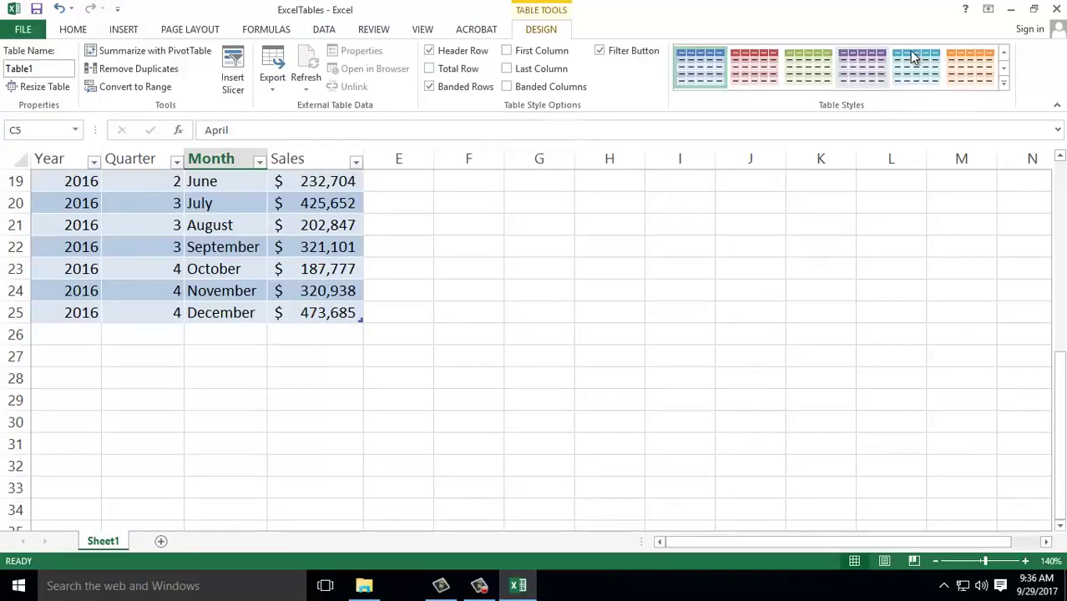
Step: Add a total row at the end of the sales table
left_click(429, 69)
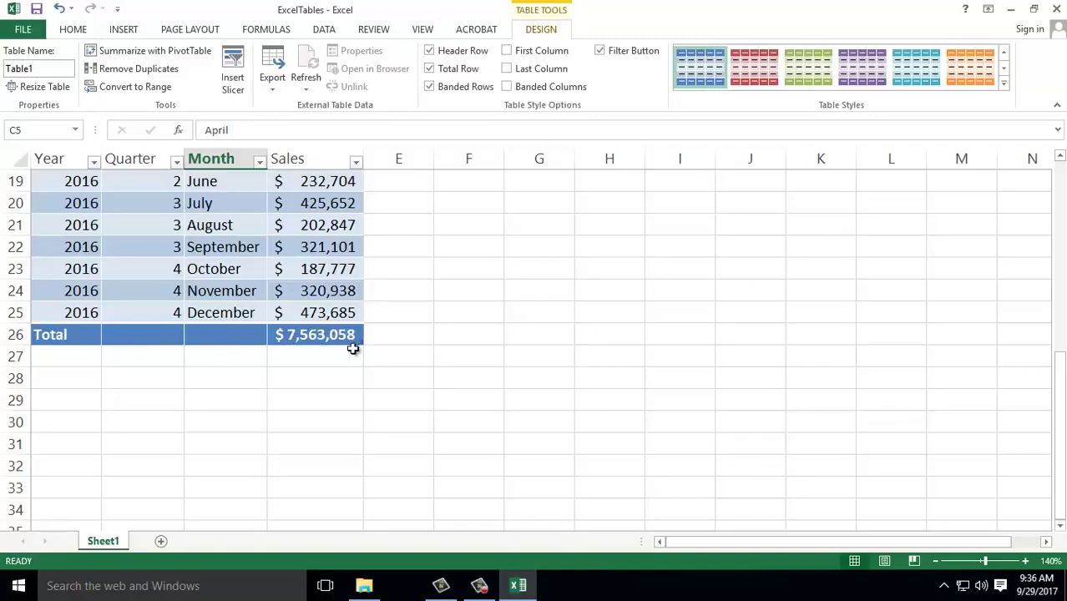
scroll(341, 310, "up", 5)
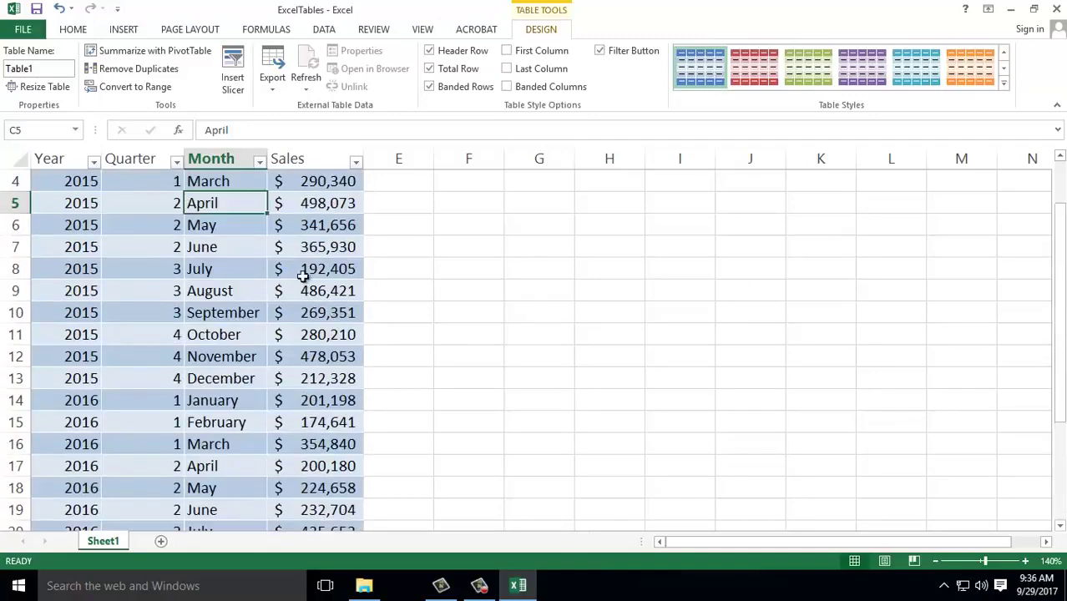
scroll(302, 227, "up", 1)
scroll(304, 238, "down", 10)
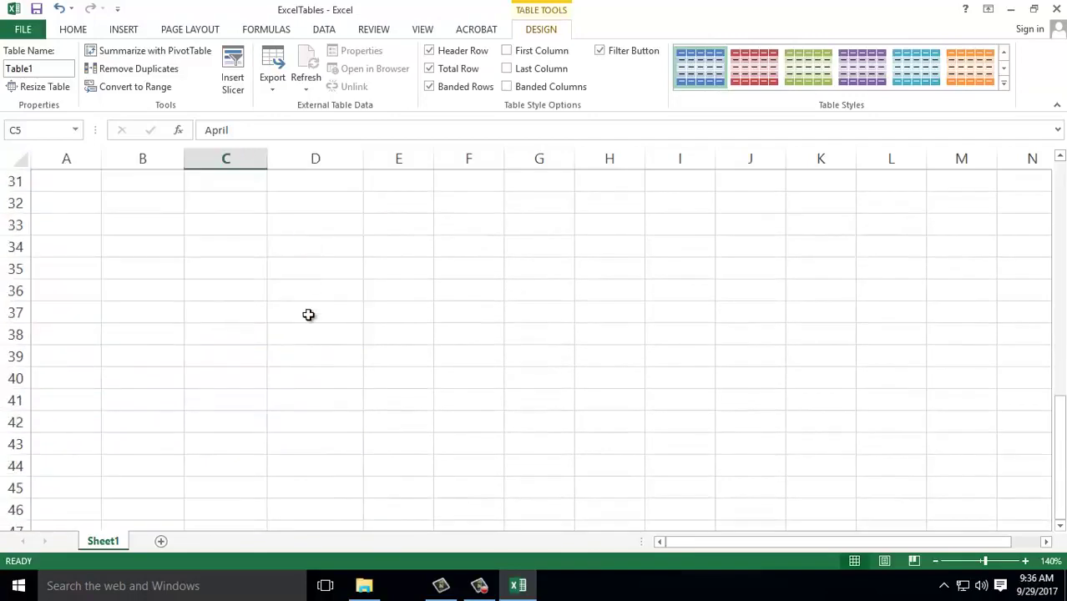
scroll(308, 315, "up", 2)
scroll(303, 310, "up", 3)
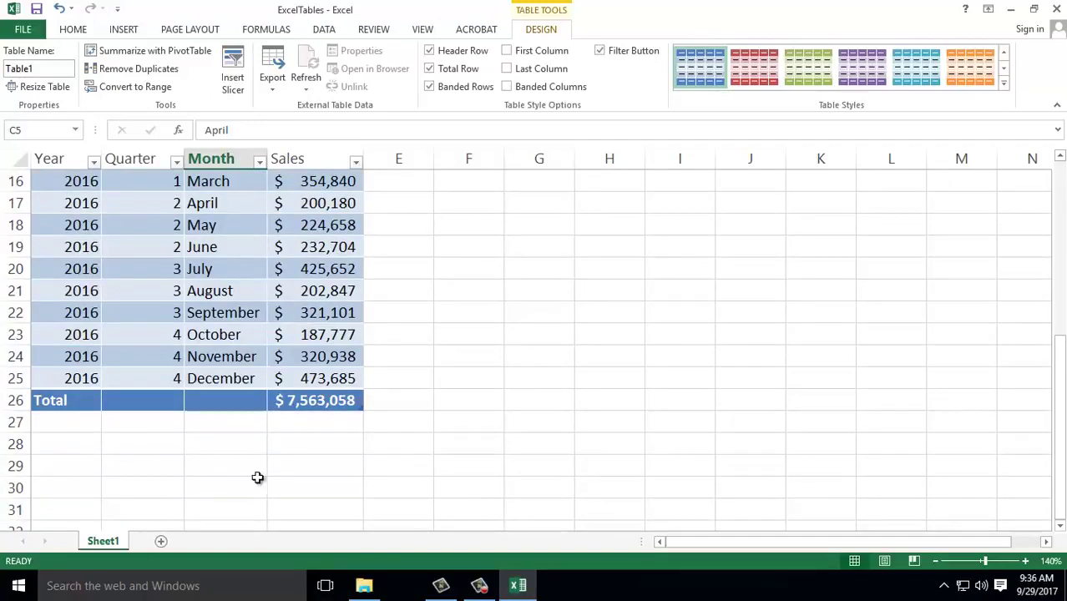
Step: Try the Min and Max functions for the Sales column in the total row
left_click(308, 403)
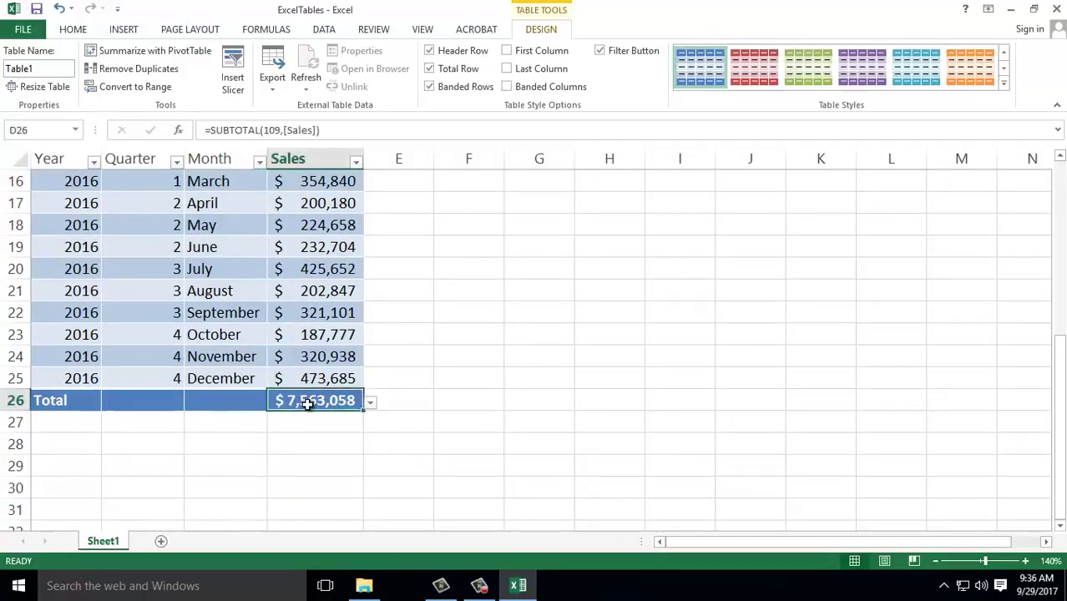
left_click(371, 402)
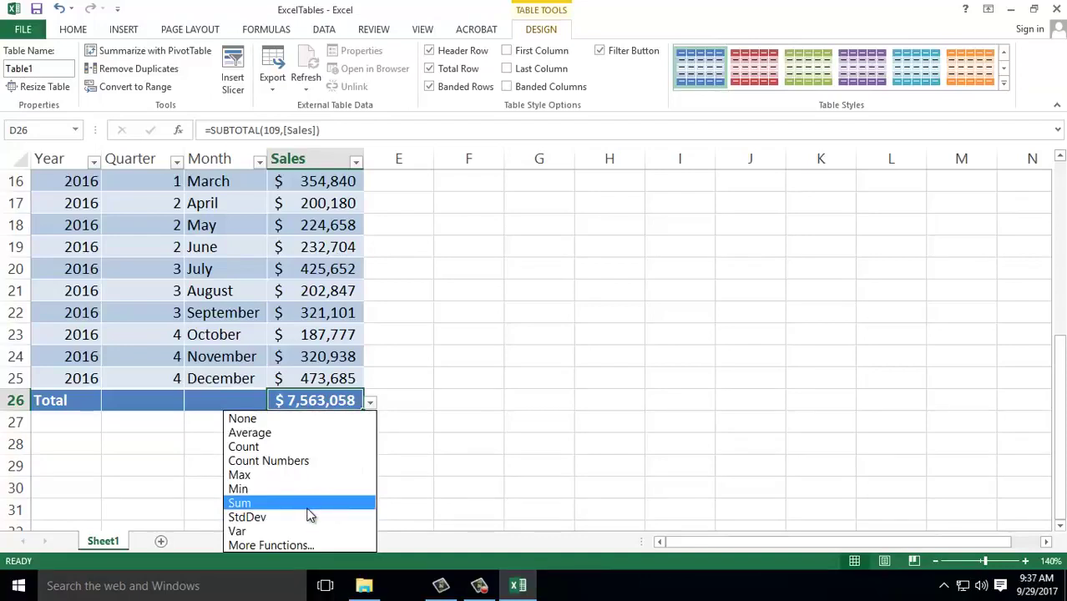
left_click(239, 490)
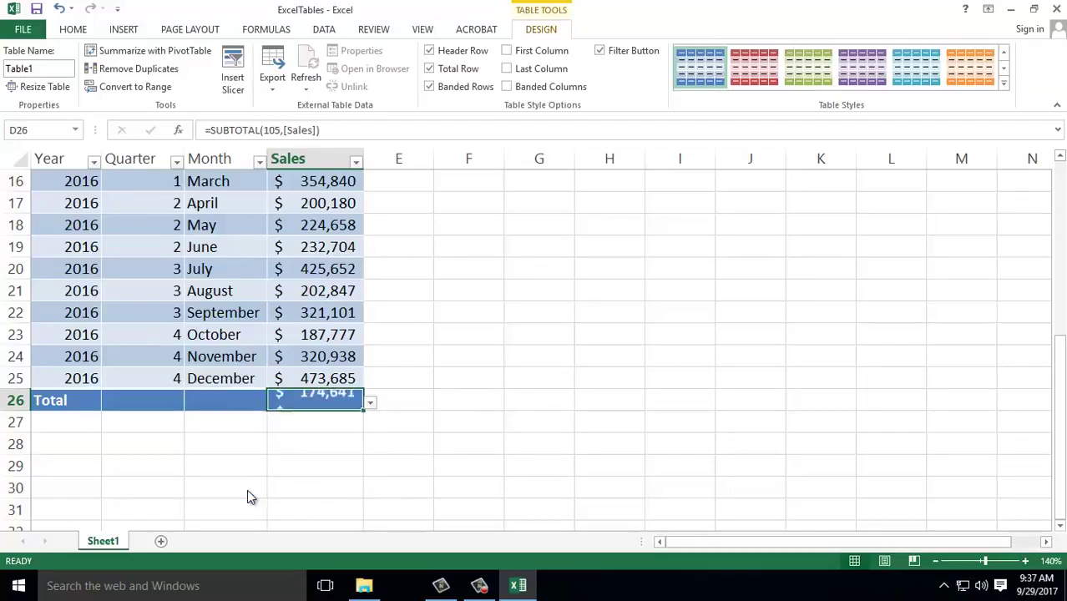
left_click(370, 402)
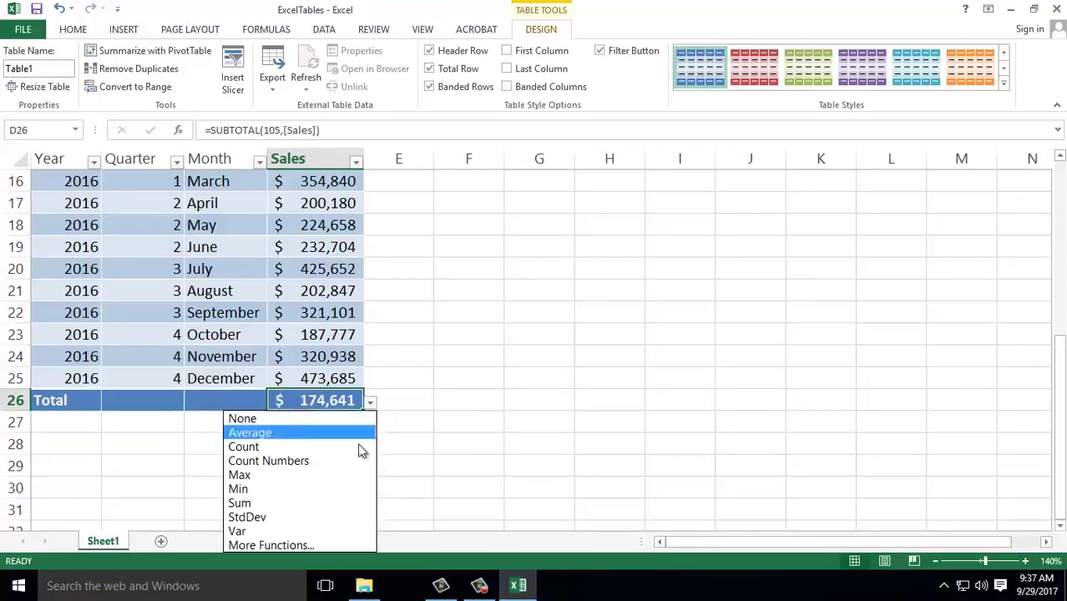
left_click(324, 475)
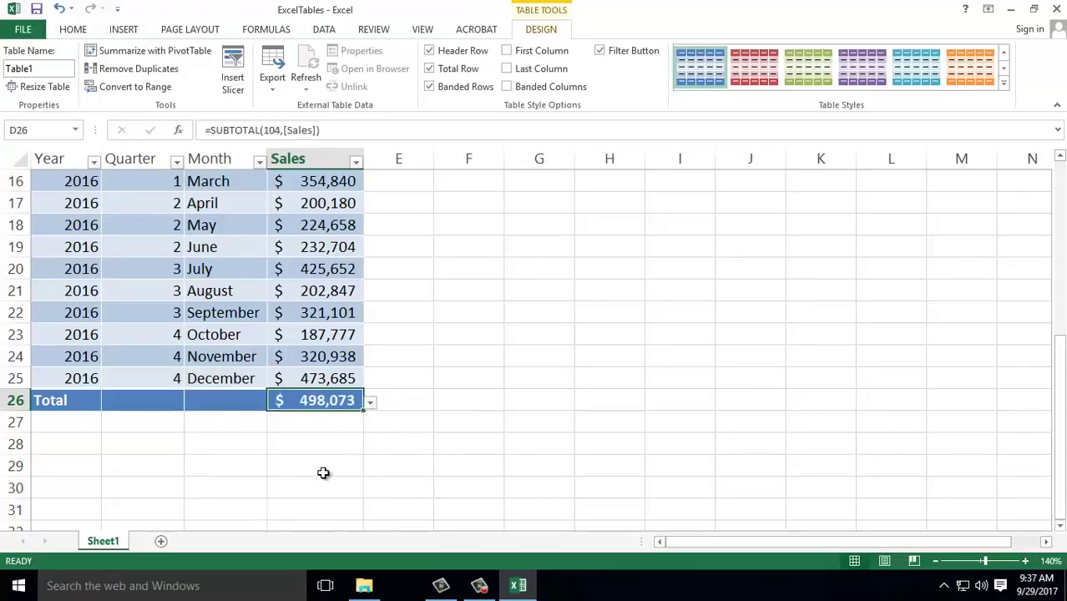
Step: Set the Sales column's total row function to Average
left_click(371, 403)
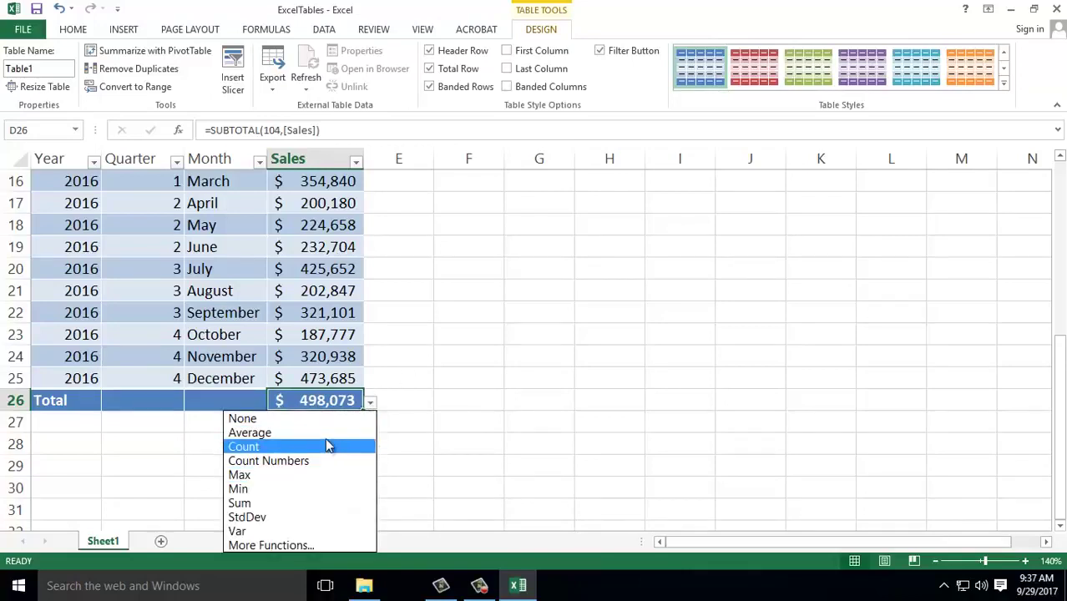
left_click(325, 435)
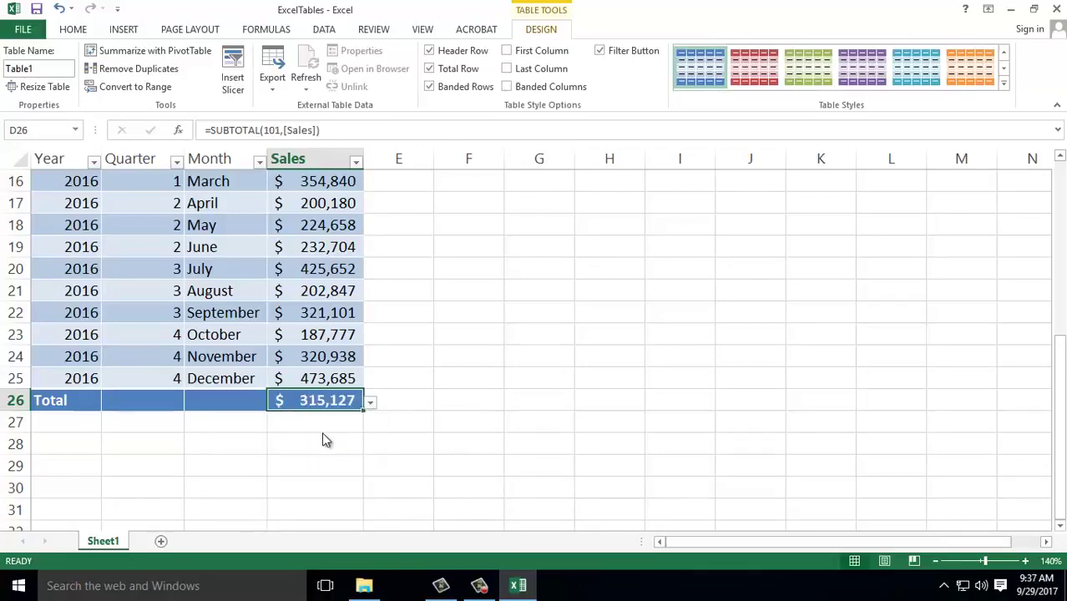
scroll(164, 342, "up", 5)
Step: Restyle the table with the Light green style that has cell borders and banded rows
left_click(164, 342)
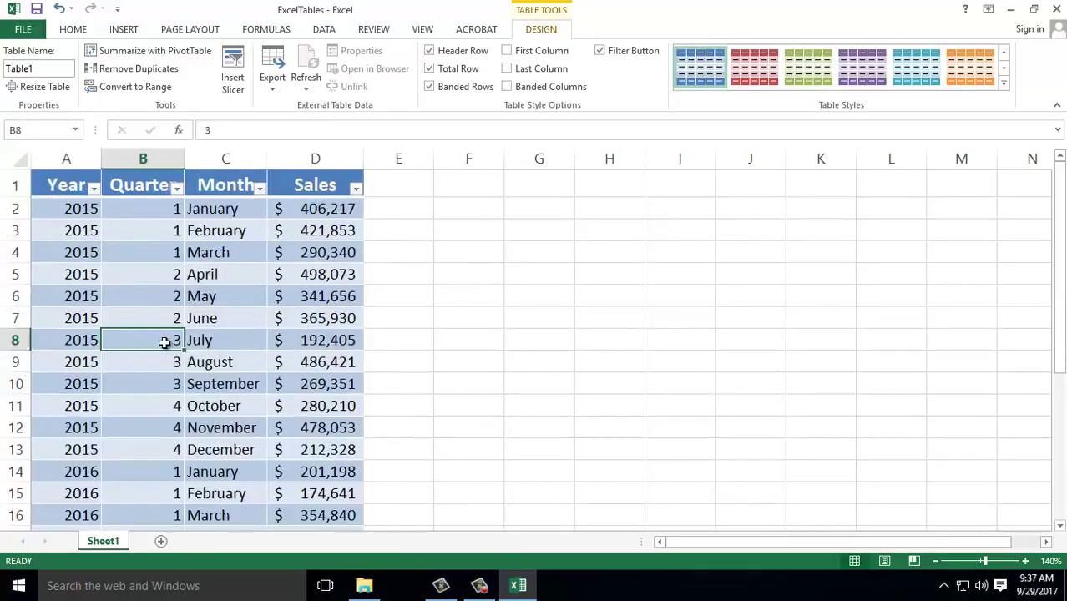
left_click(1005, 86)
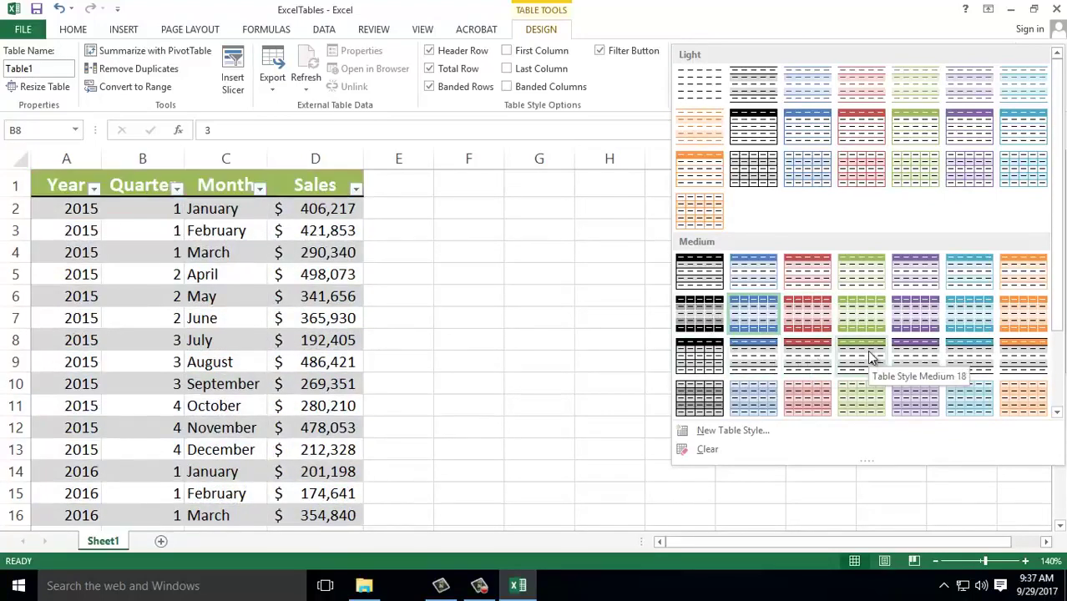
left_click(929, 175)
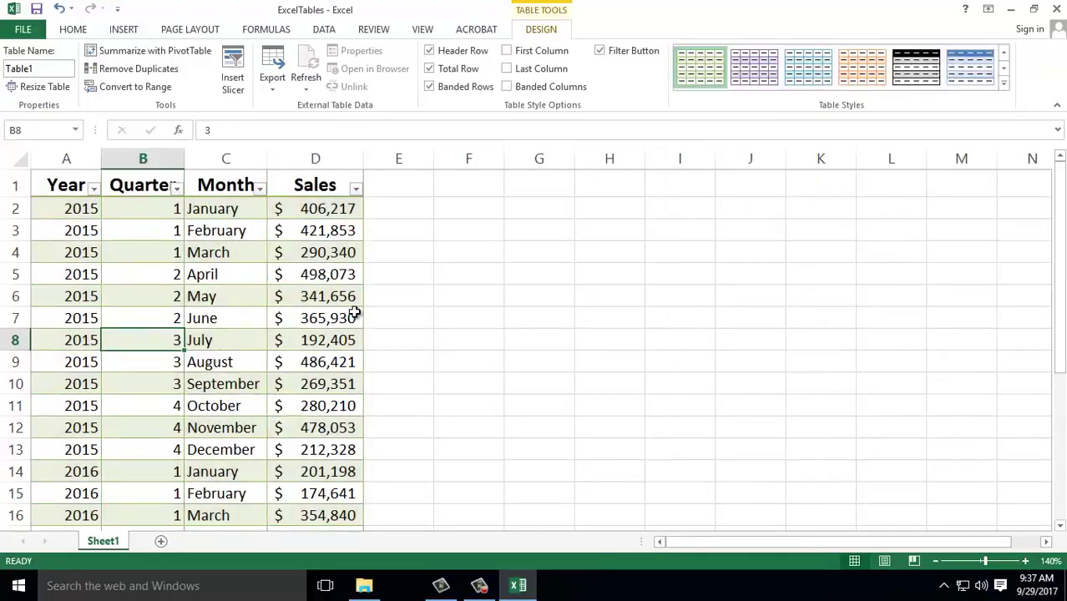
scroll(357, 312, "down", 2)
scroll(356, 312, "down", 7)
scroll(357, 312, "up", 4)
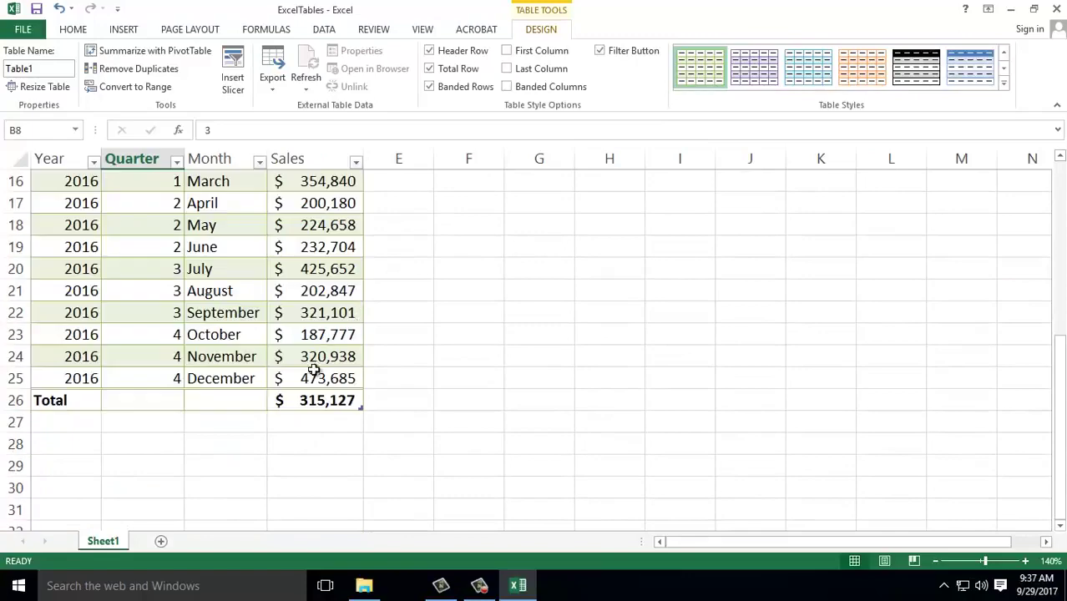
scroll(298, 386, "up", 5)
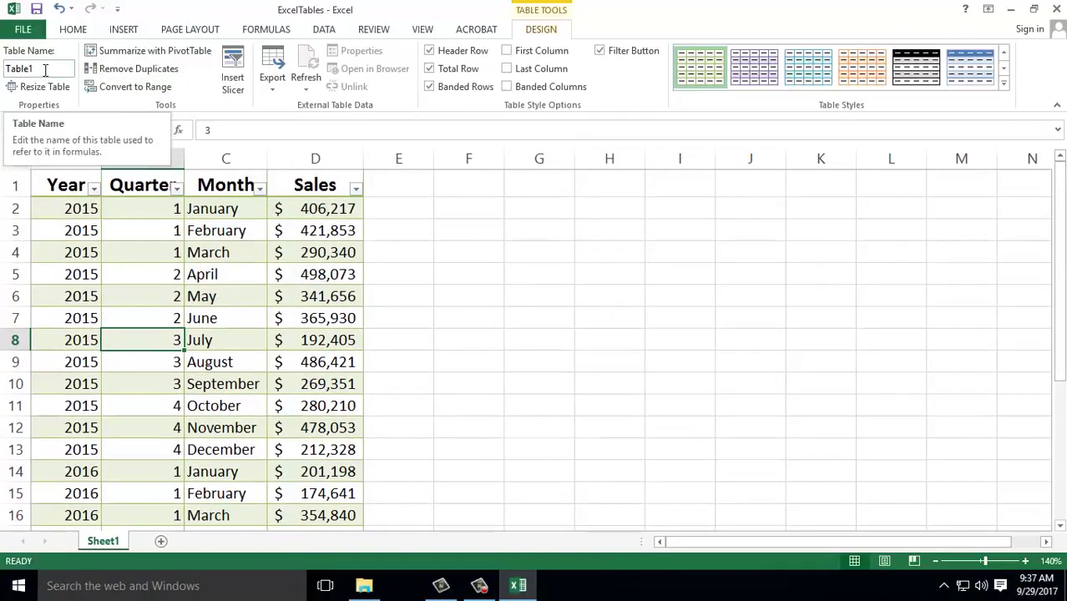
left_click(10, 70)
Step: Restyle the sales table with the Medium orange style that has a solid orange header and gray banded rows
left_click(73, 32)
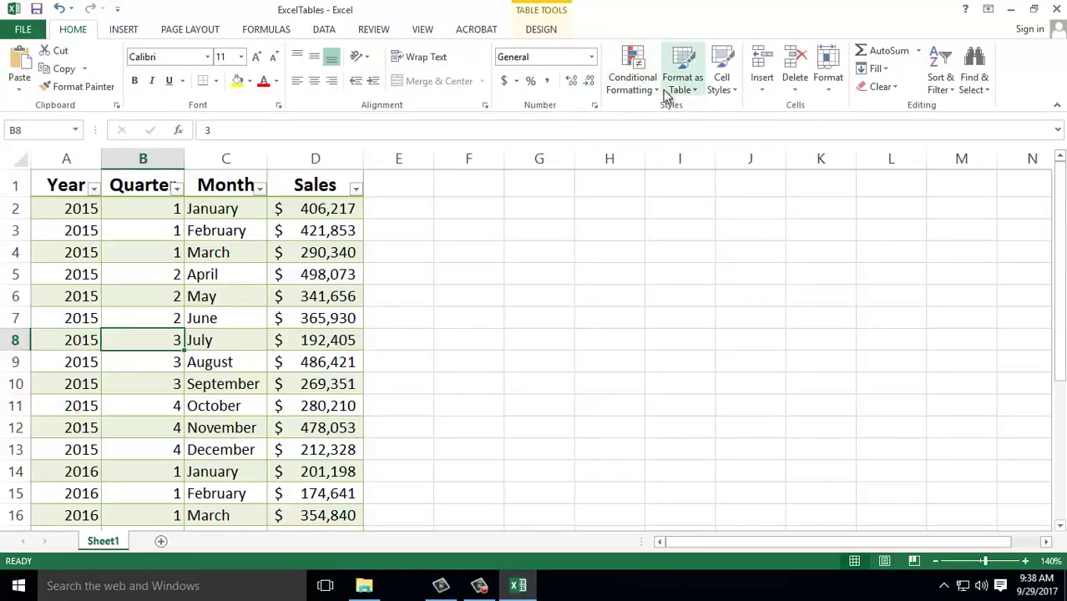
left_click(698, 91)
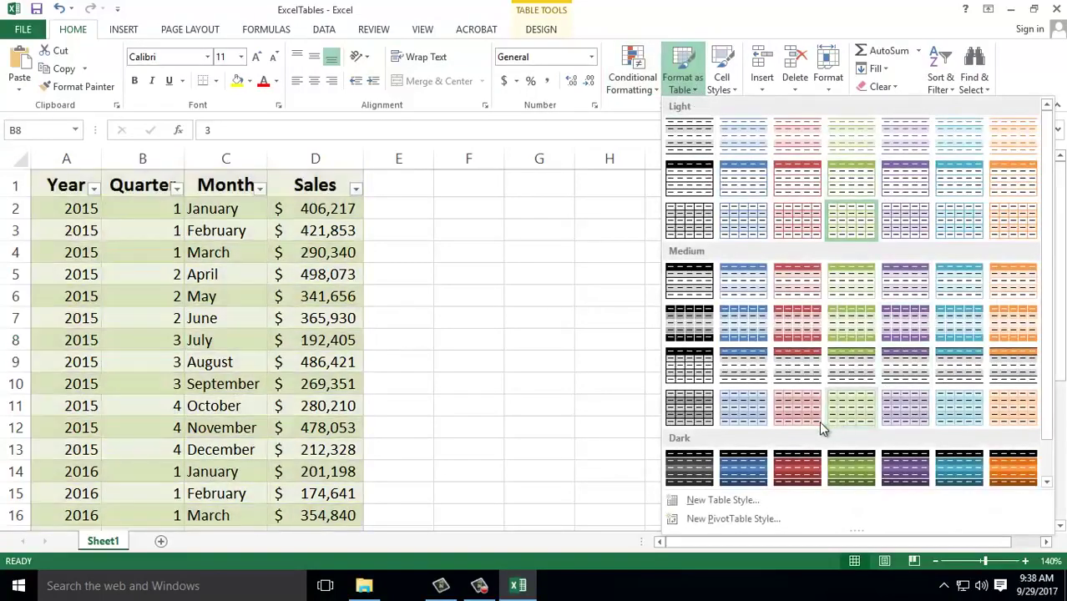
left_click(1000, 376)
left_click(226, 383)
scroll(281, 318, "down", 4)
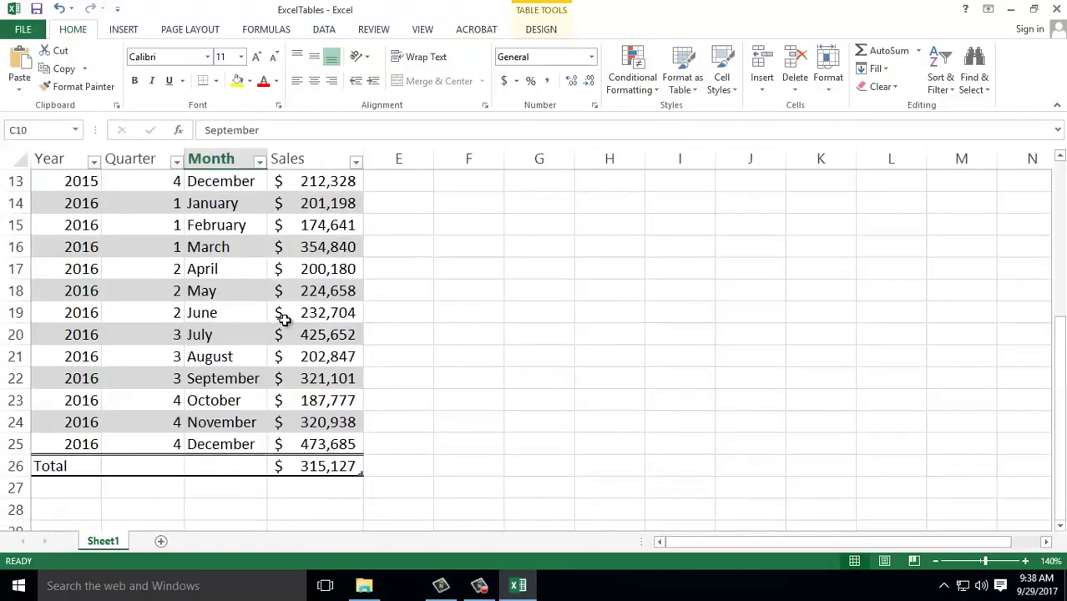
scroll(282, 317, "up", 4)
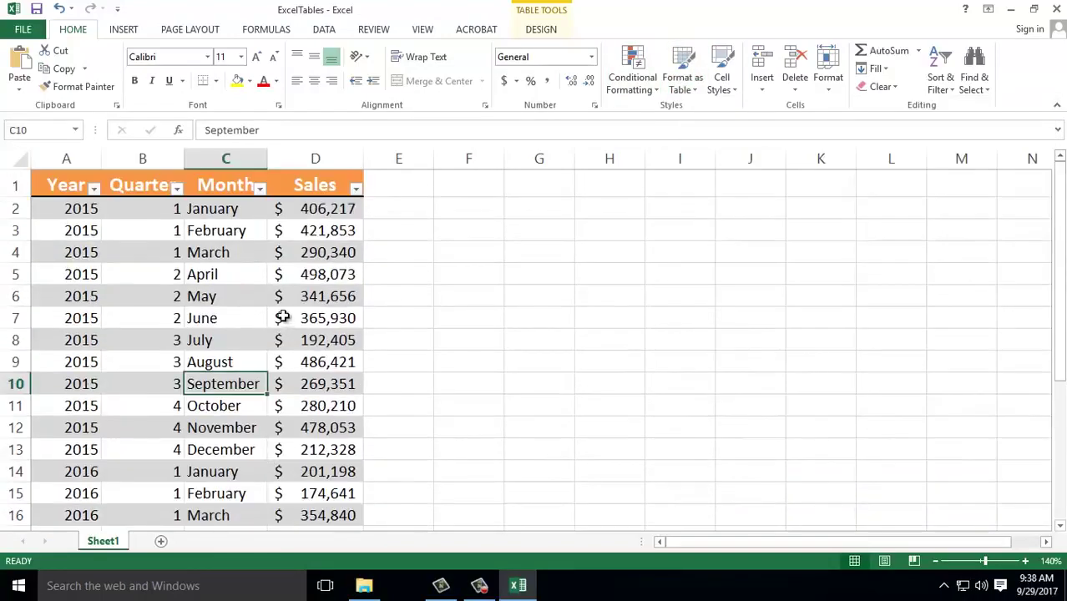